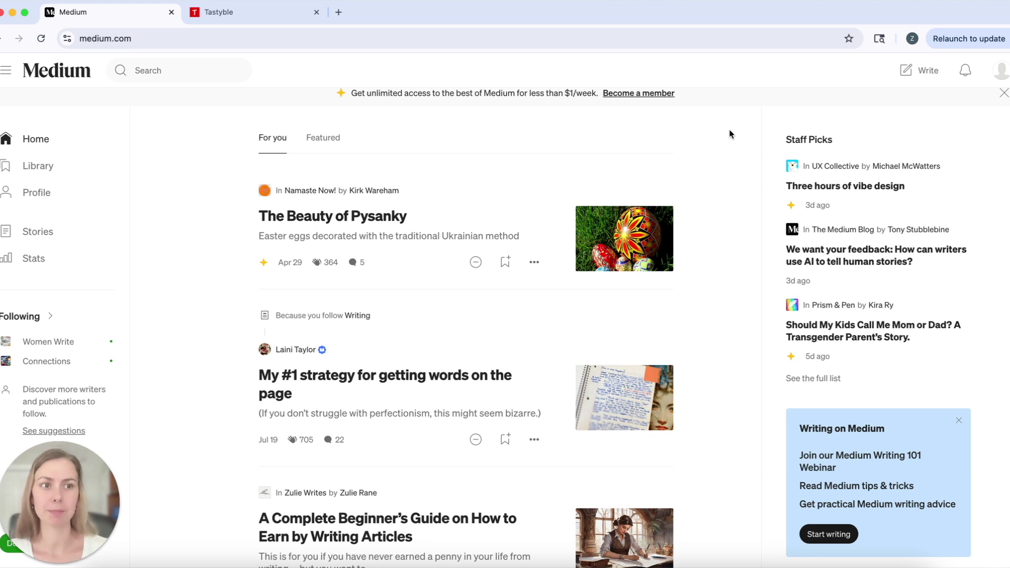
Step: Go to your Stories page listing the draft 'A zesty test story'
left_click(40, 233)
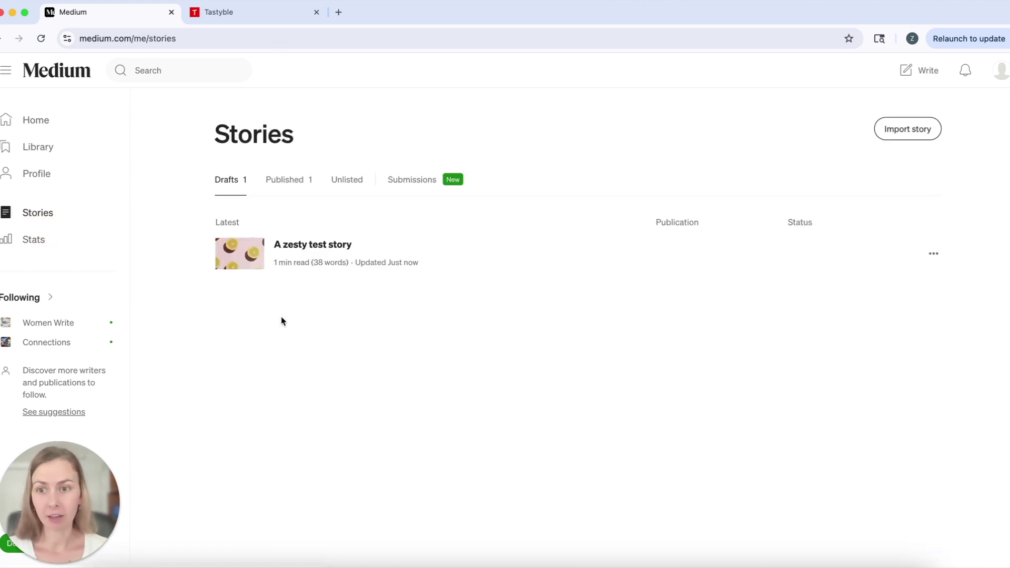
Step: Open the draft 'A zesty test story', scroll through its lemon-bake list, and bring up its extra options
left_click(326, 246)
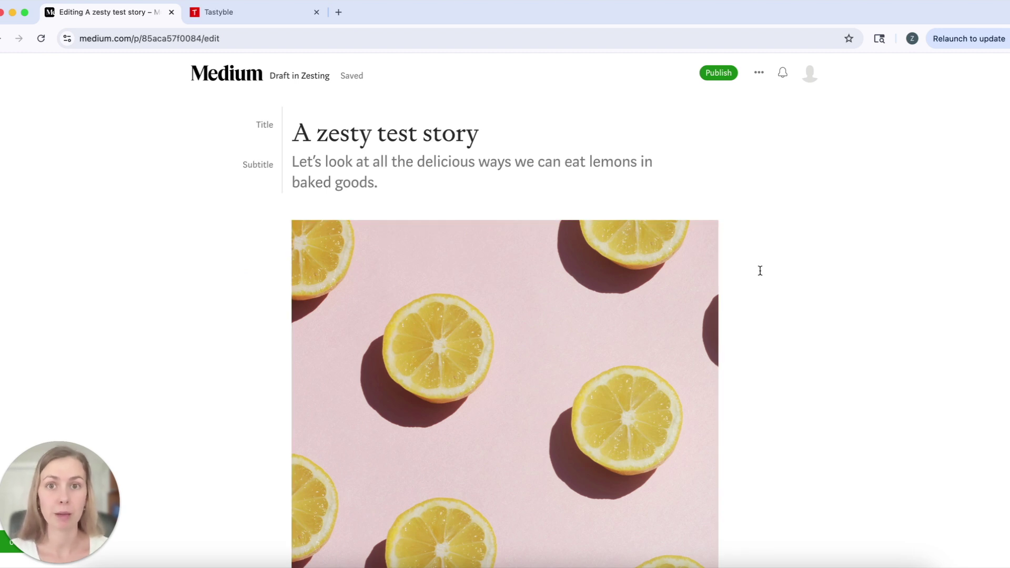
scroll(751, 189, "down", 6)
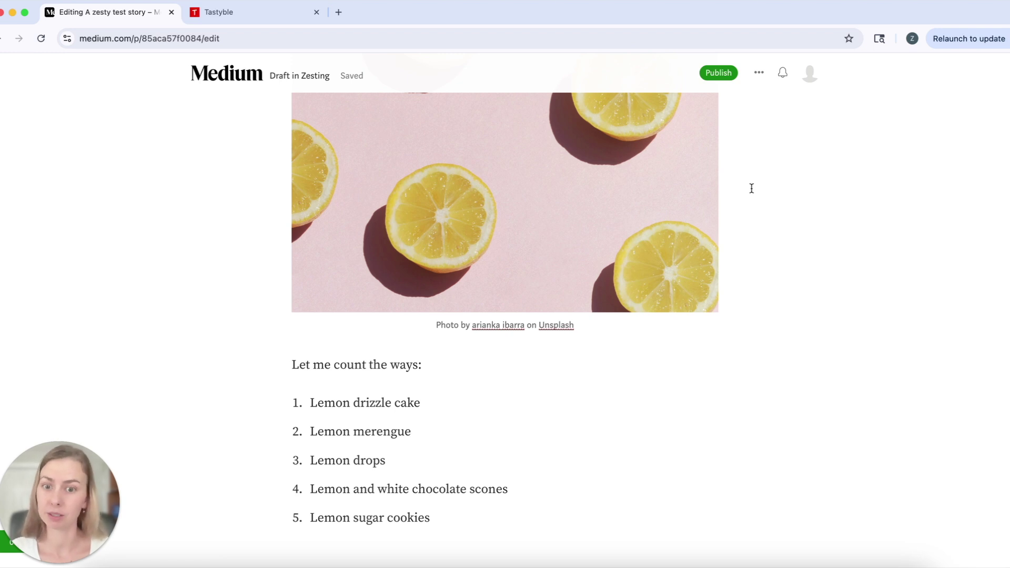
scroll(752, 273, "up", 6)
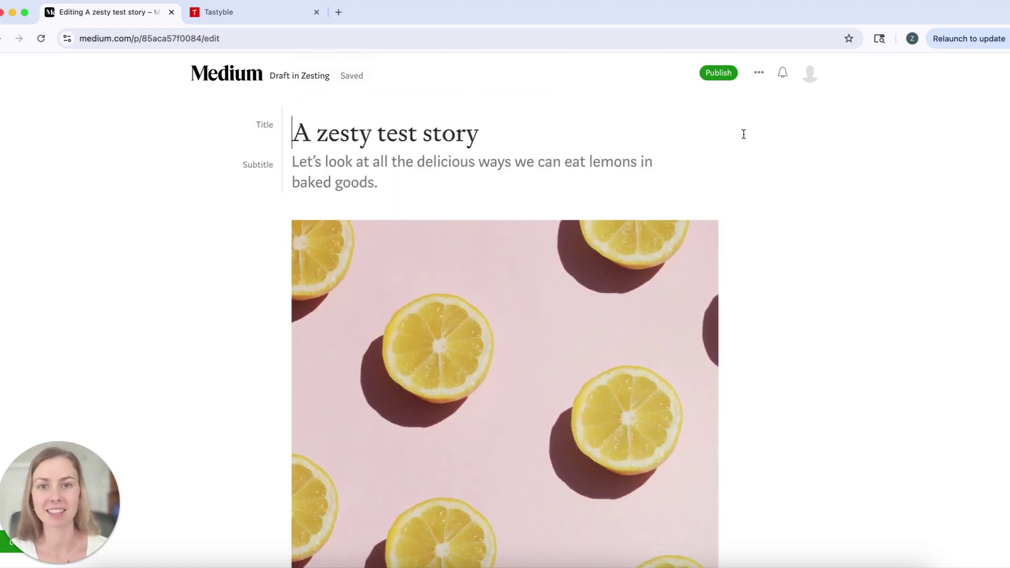
left_click(758, 74)
Step: Try Submit to publication, note the follow requirement, then follow Tastyble on its tab
left_click(752, 110)
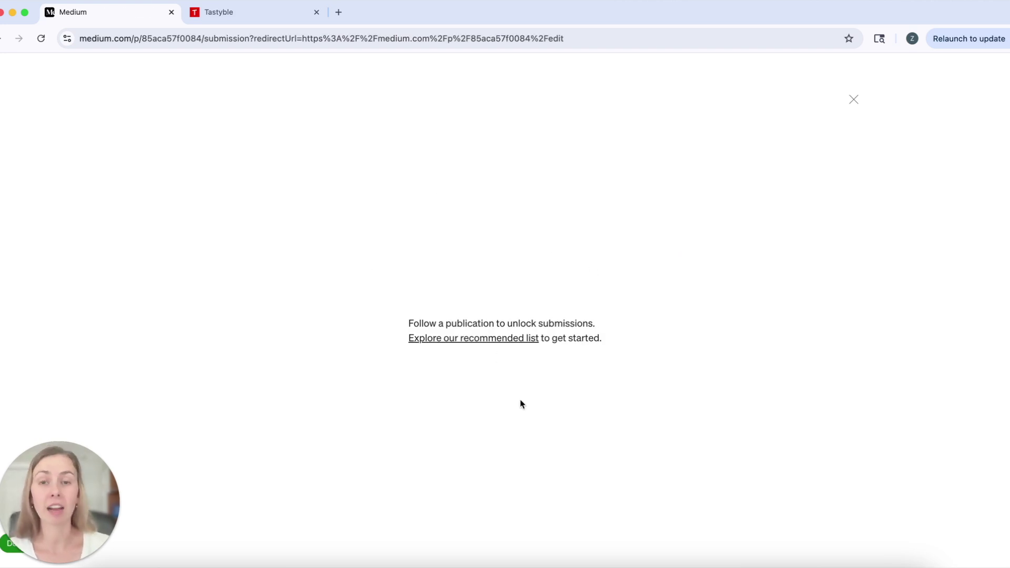
left_click_drag(408, 323, 635, 323)
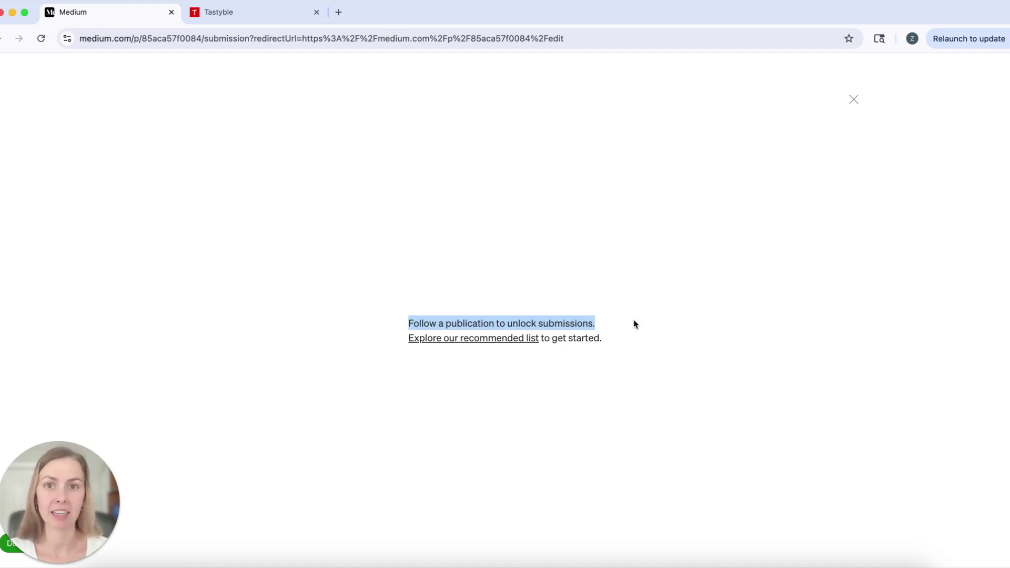
key("ctrl+Tab")
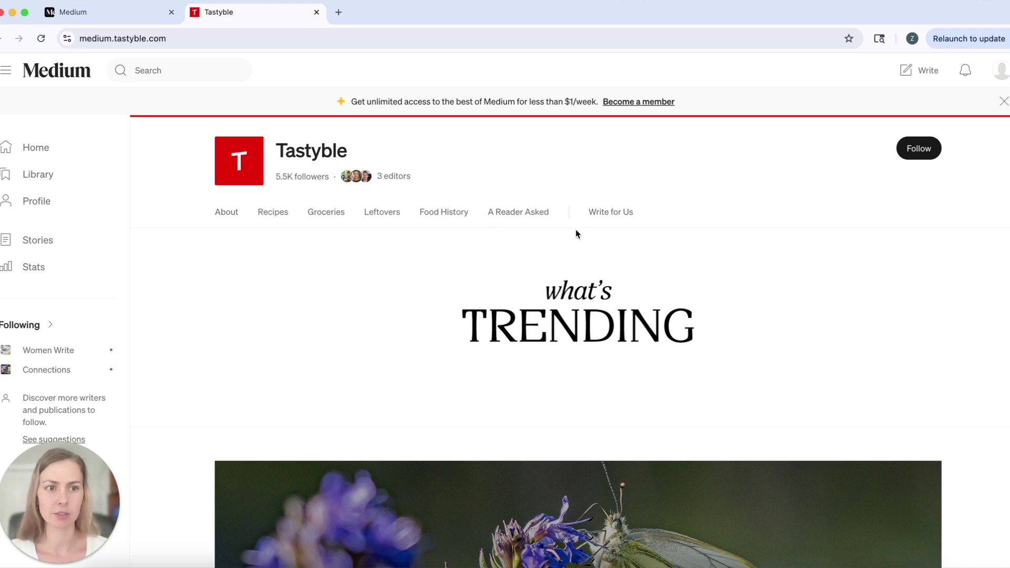
left_click(927, 152)
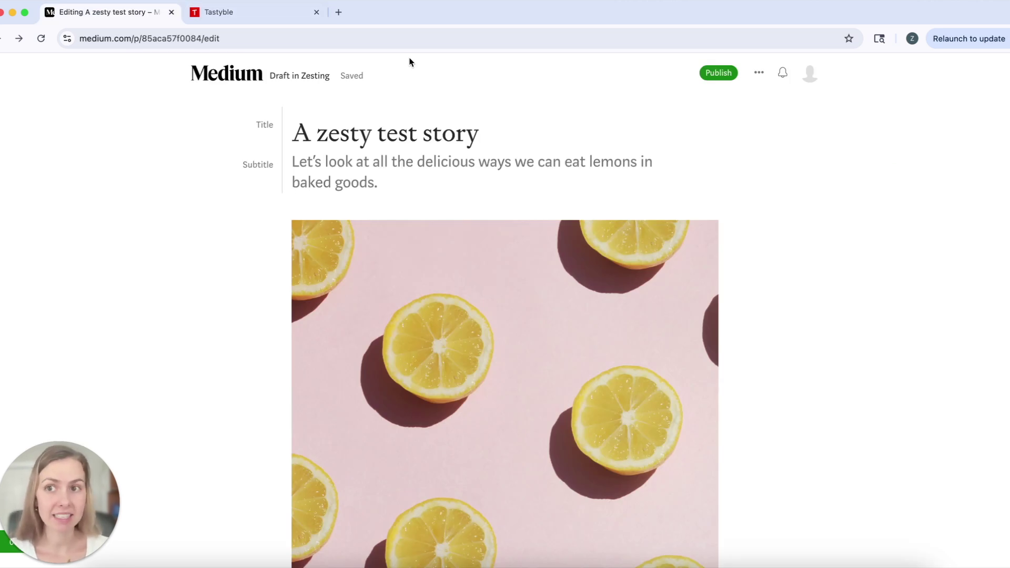
Step: Submit 'A zesty test story' to the Tastyble publication from the draft's options menu
left_click(760, 73)
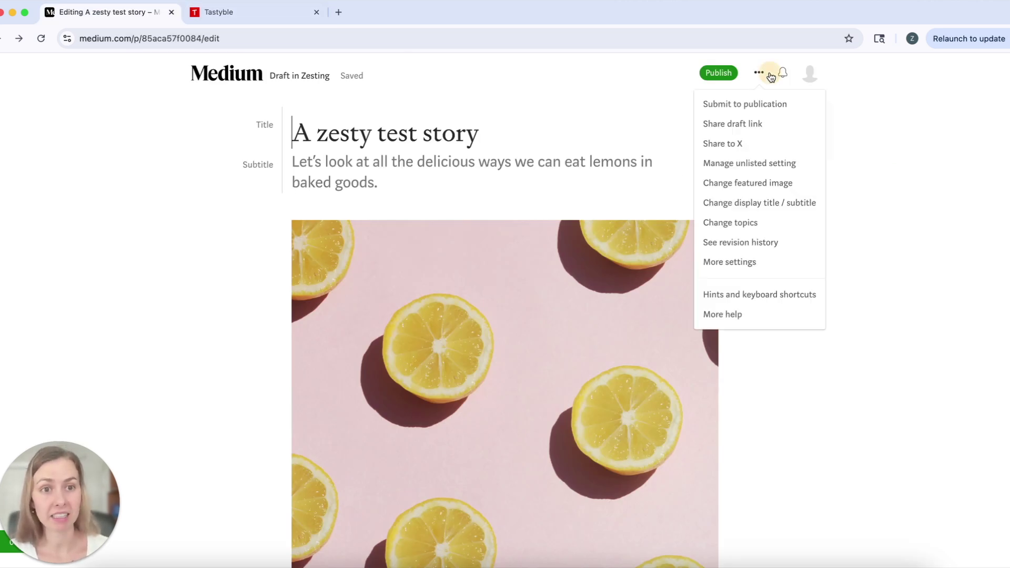
left_click(751, 106)
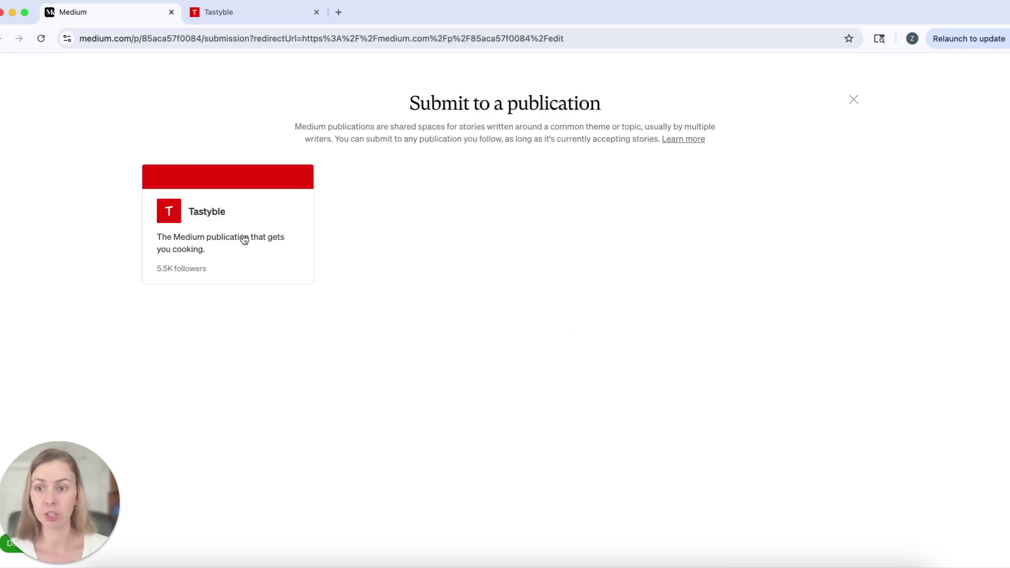
left_click(258, 207)
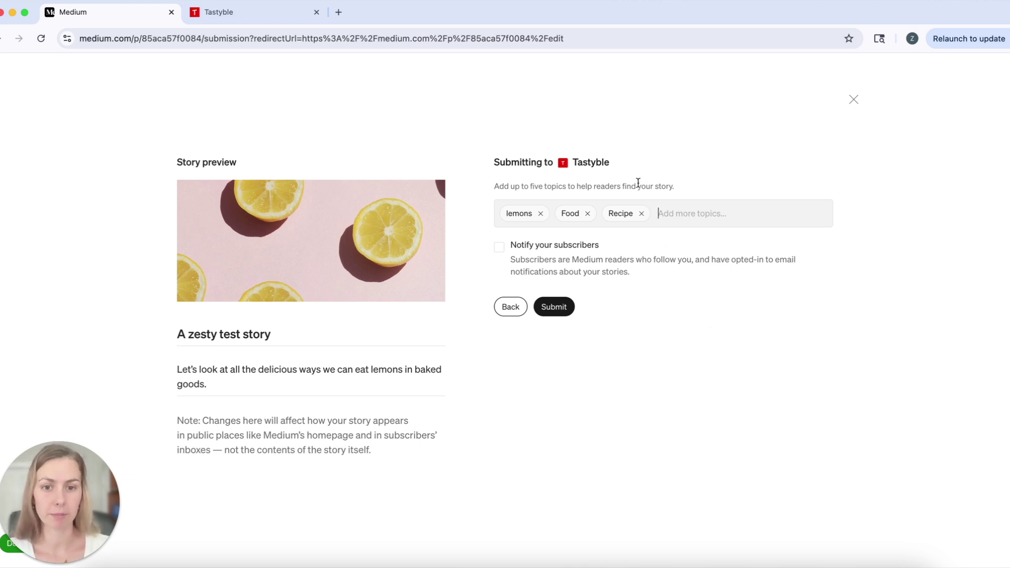
left_click(554, 309)
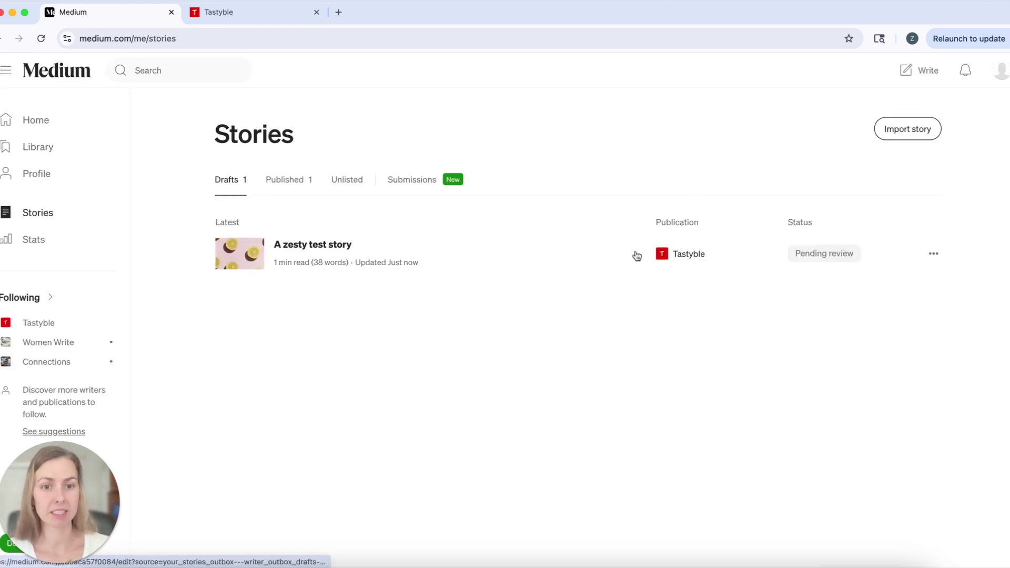
Step: Check the story's Pending review status details under Submissions, then close them
left_click(410, 179)
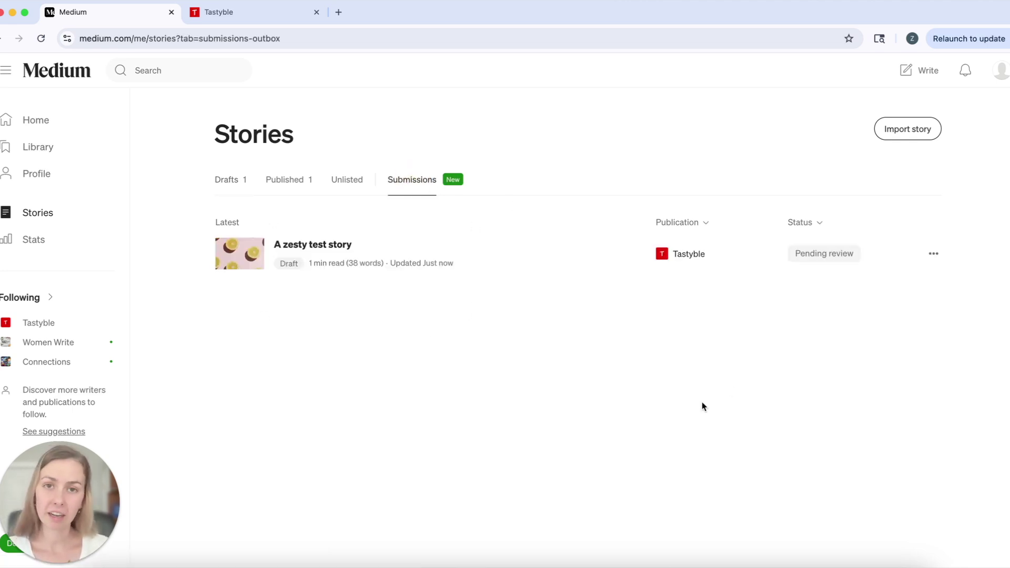
left_click(824, 253)
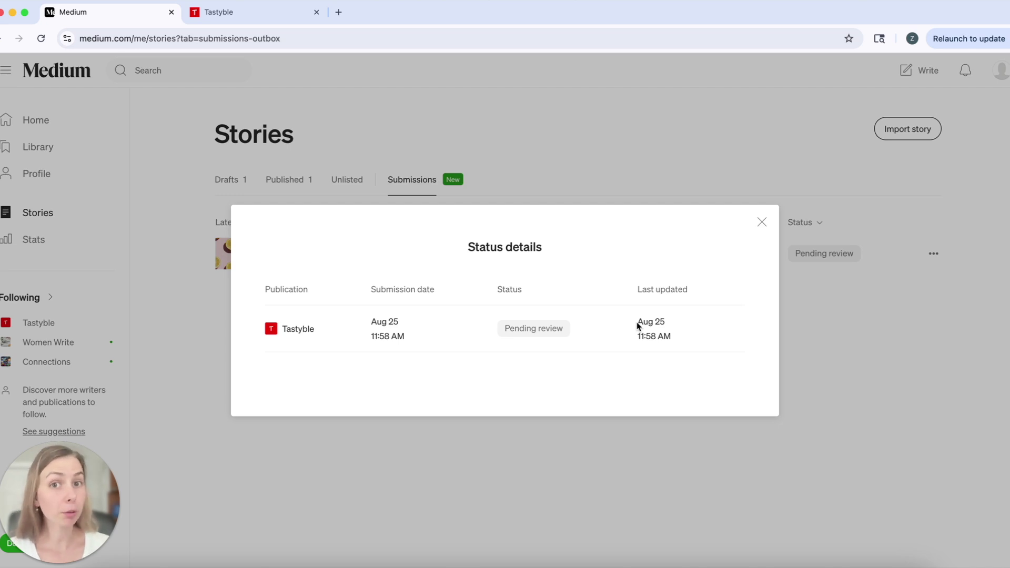
left_click_drag(673, 339, 636, 322)
left_click(761, 222)
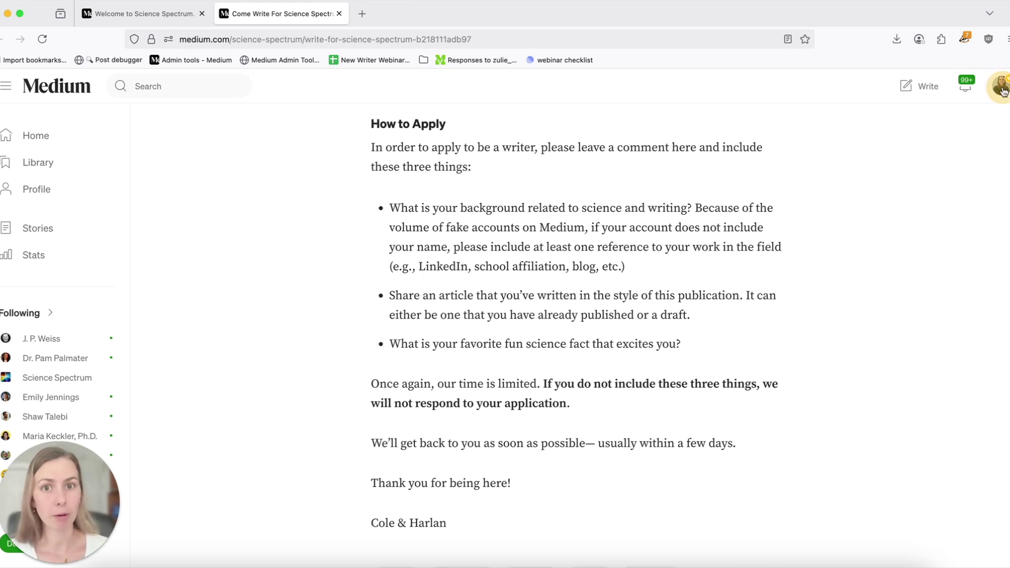
left_click(1002, 91)
Step: List the followed publications the bird-spotting draft could be submitted to
left_click(311, 242)
left_click(37, 227)
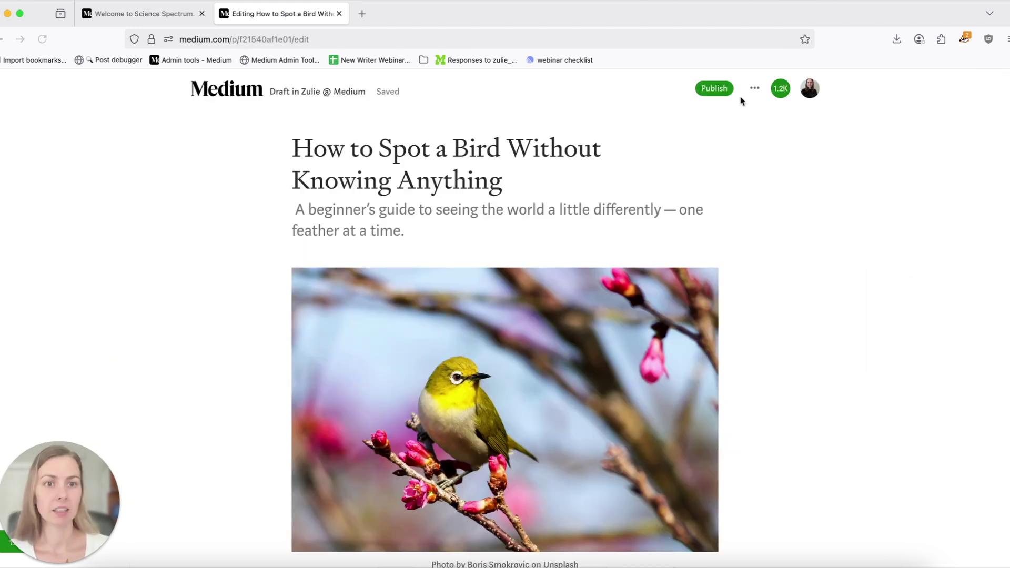
left_click(754, 88)
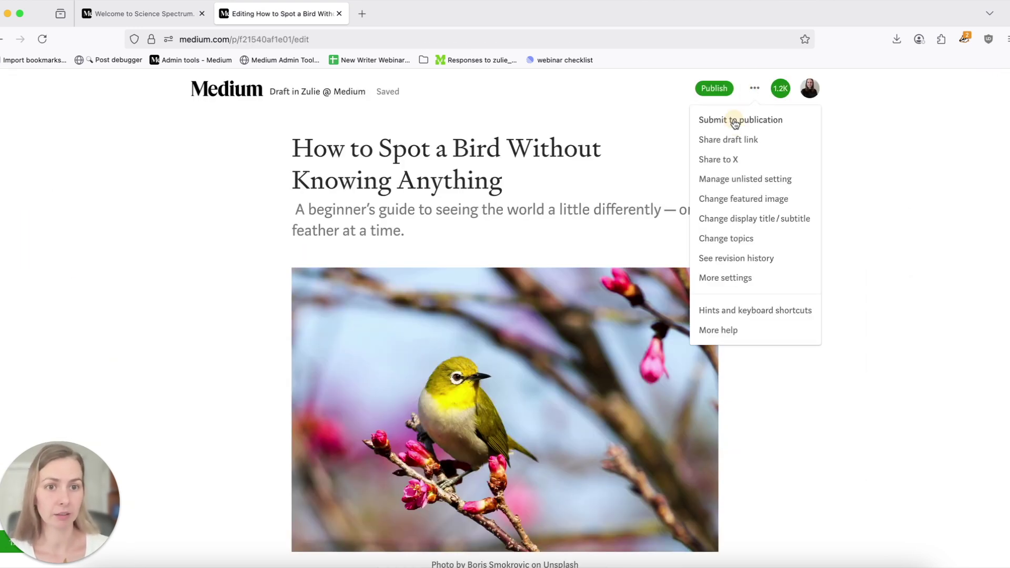
left_click(734, 120)
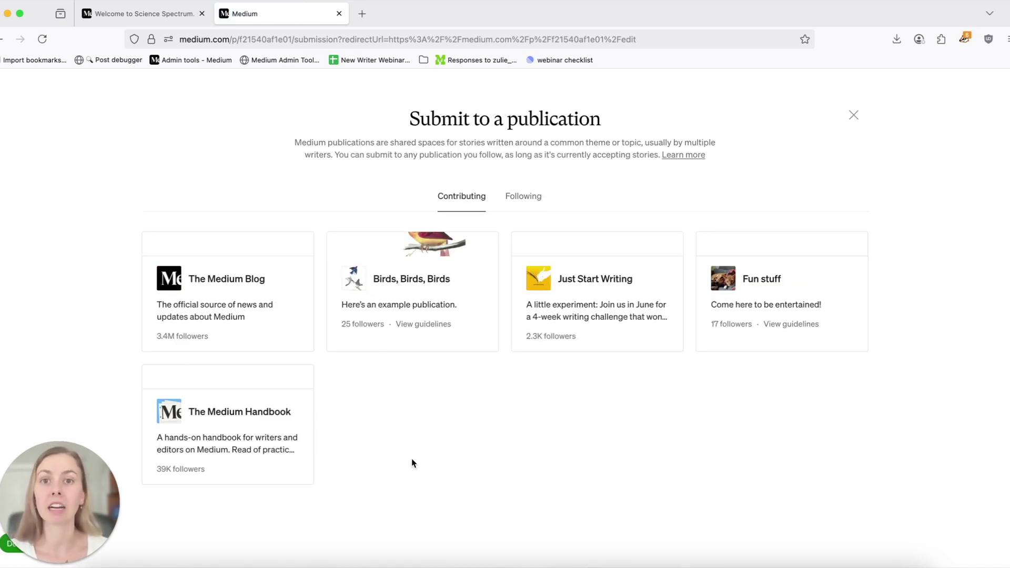
left_click(524, 198)
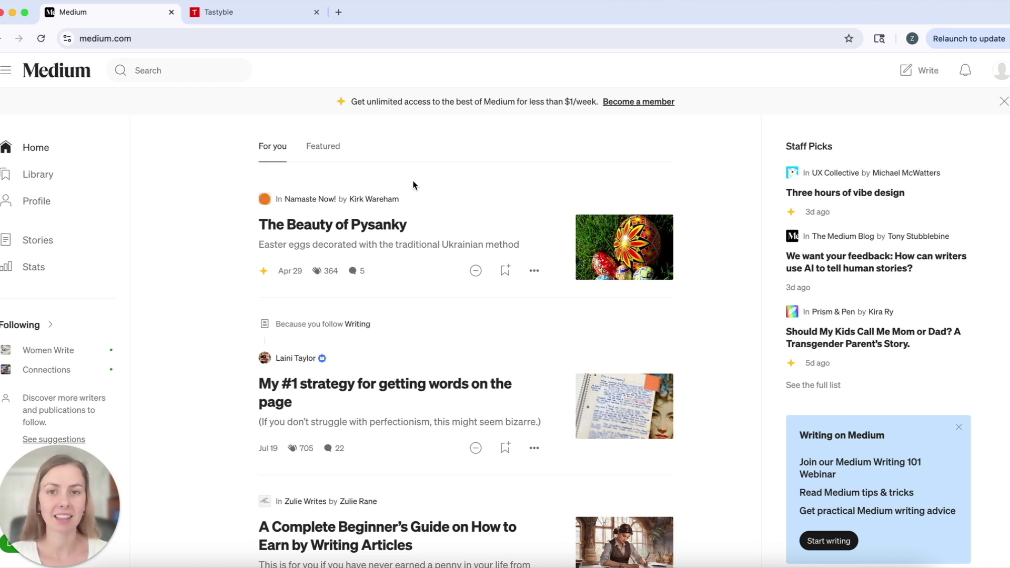
mouse_move(310, 204)
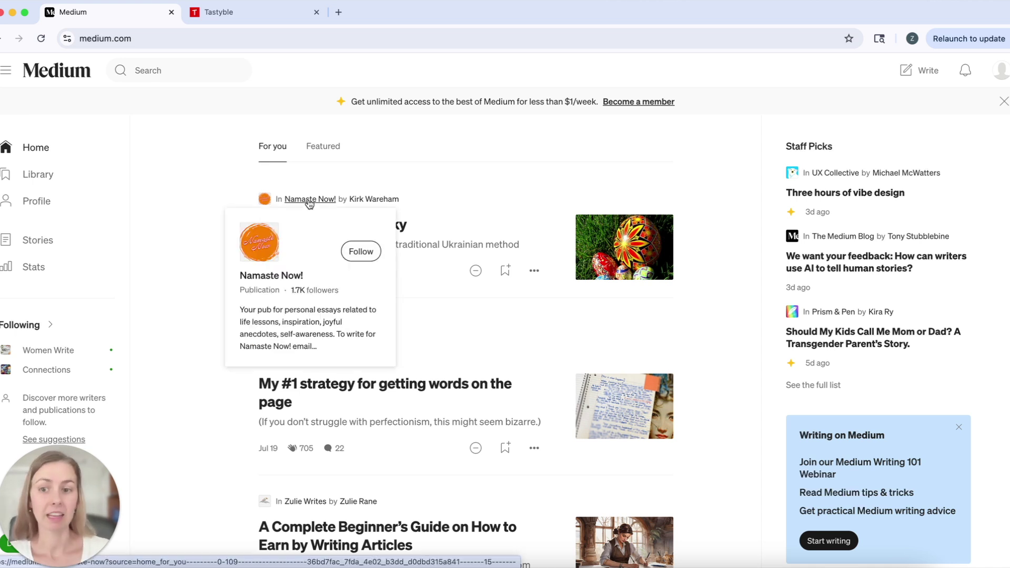
scroll(228, 388, "down", 10)
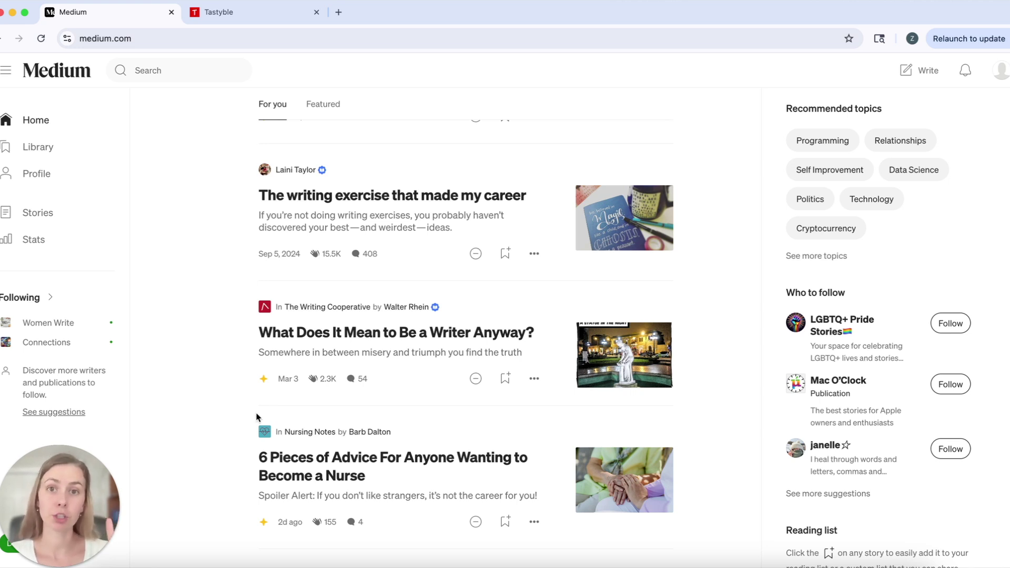
scroll(316, 368, "up", 6)
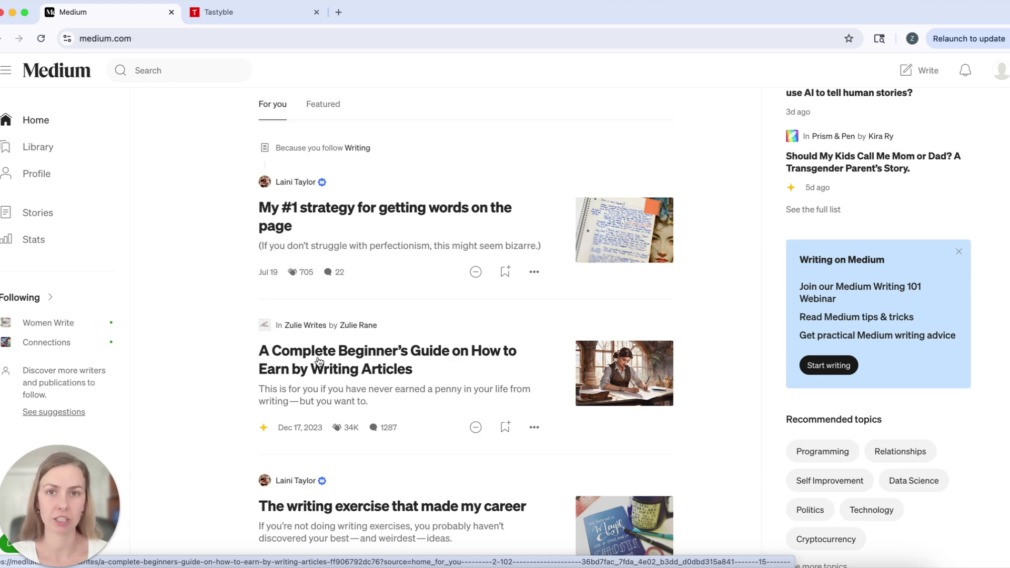
scroll(318, 361, "up", 4)
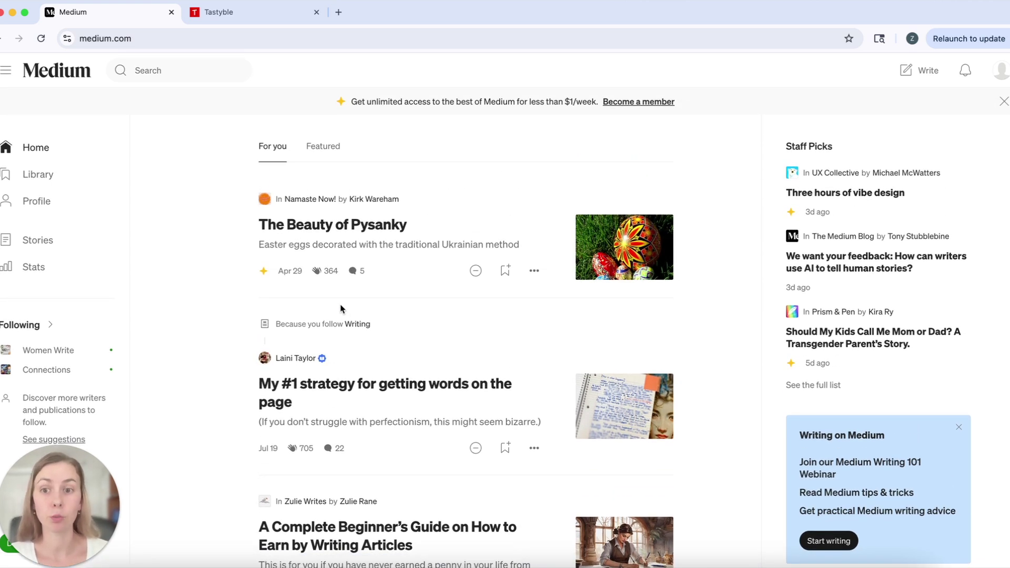
scroll(239, 329, "down", 8)
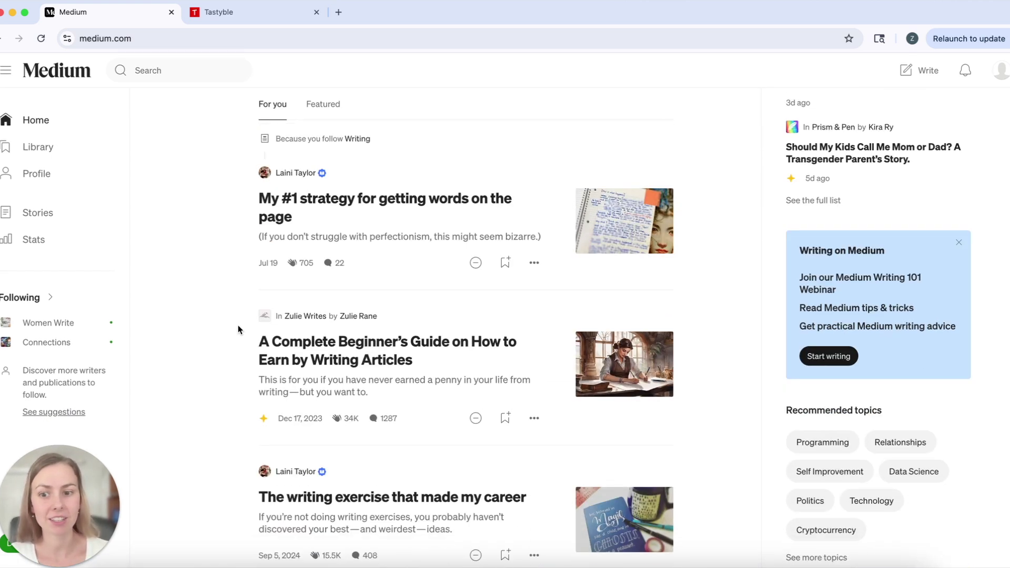
scroll(244, 368, "down", 2)
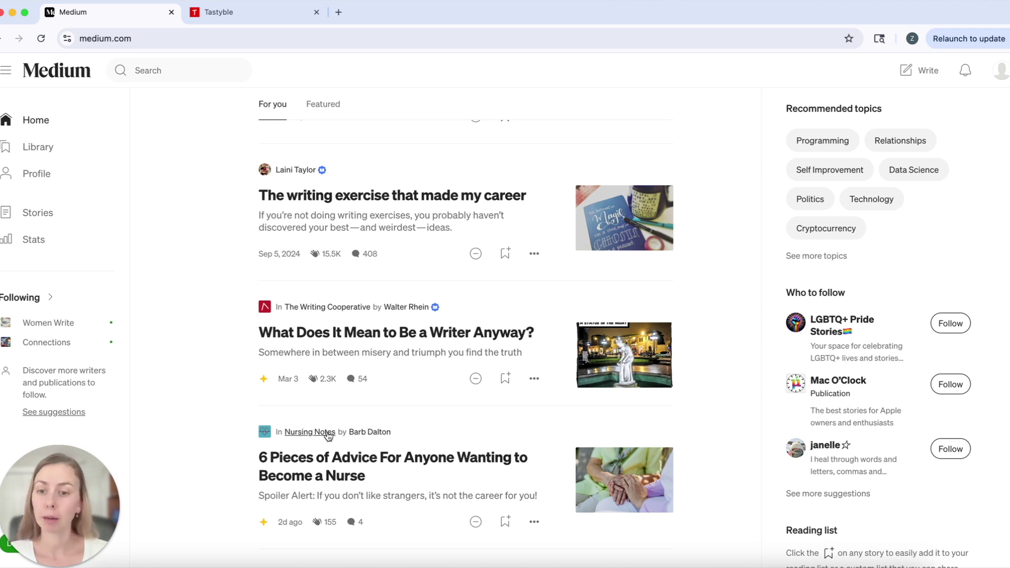
mouse_move(327, 434)
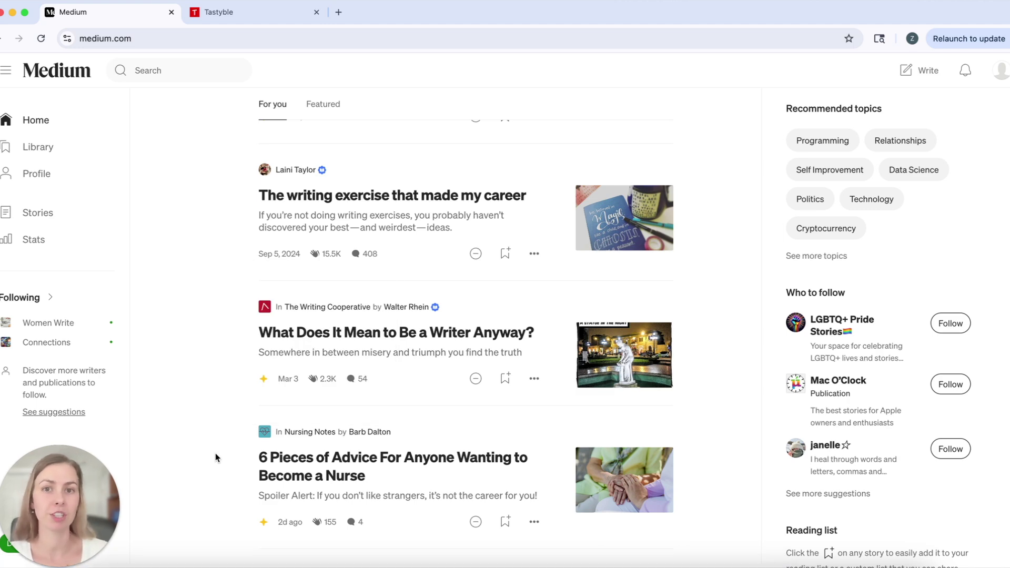
scroll(215, 453, "up", 10)
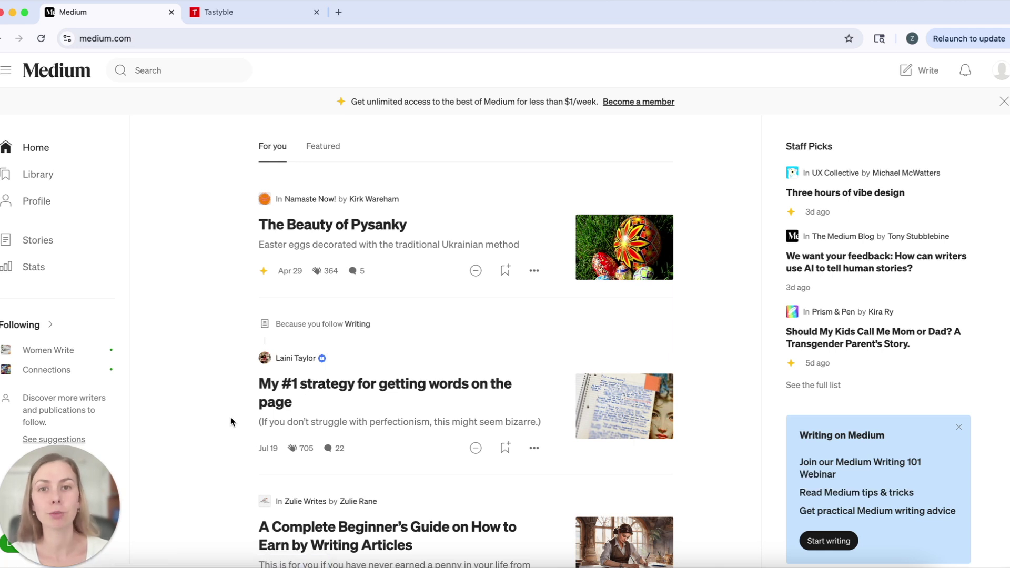
left_click(1000, 70)
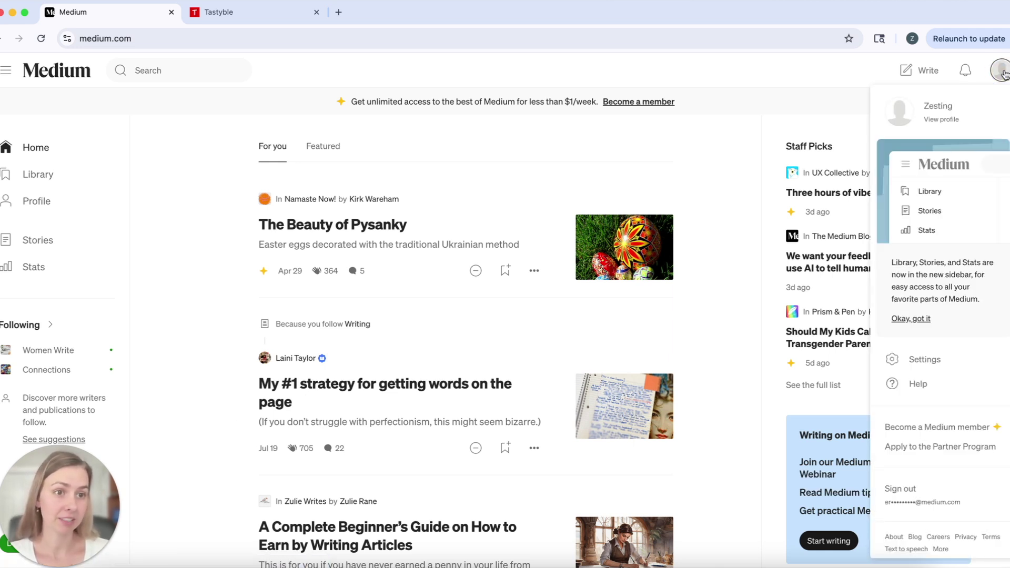
left_click(951, 112)
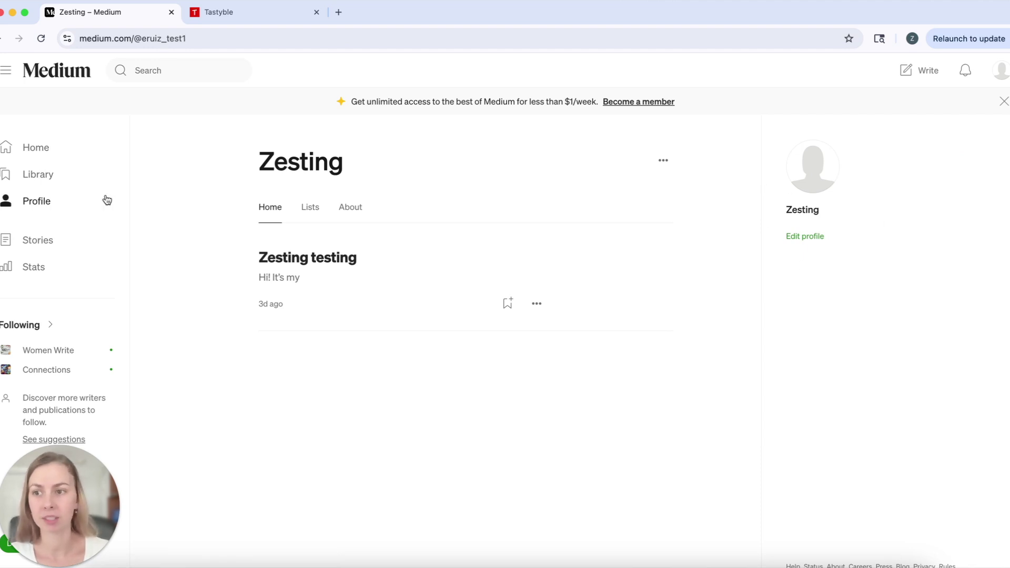
left_click(34, 149)
scroll(247, 320, "down", 1)
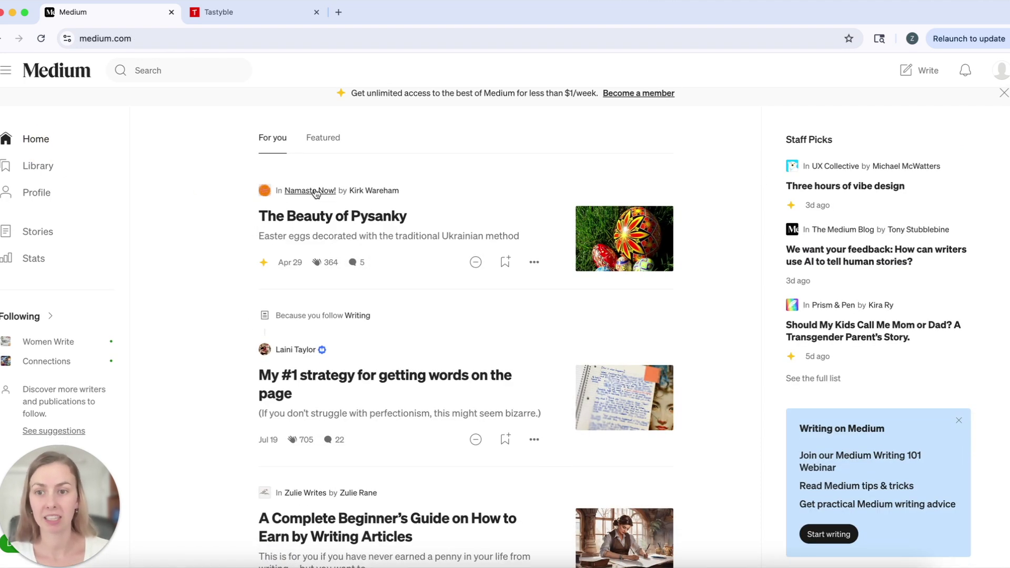
mouse_move(316, 194)
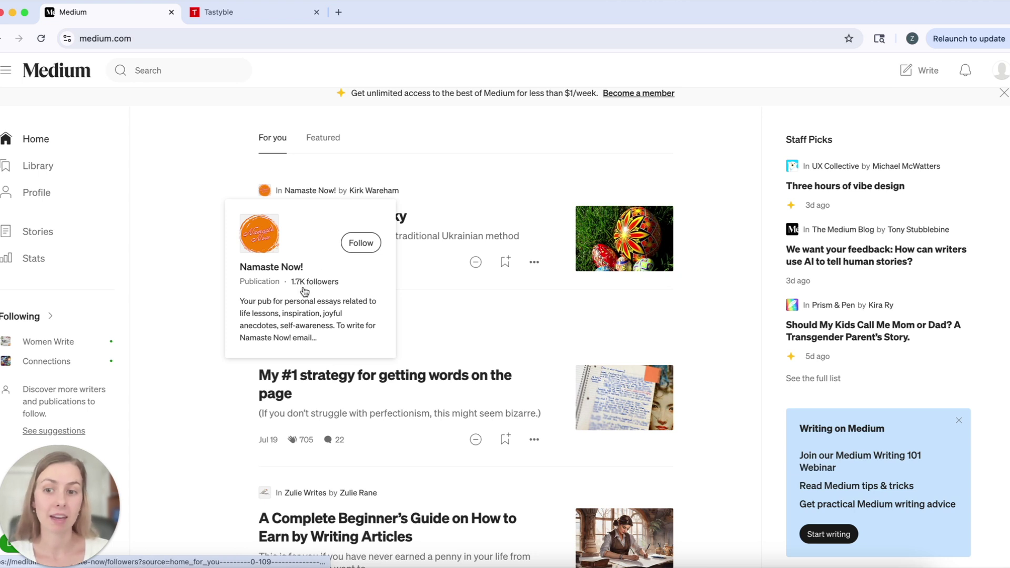